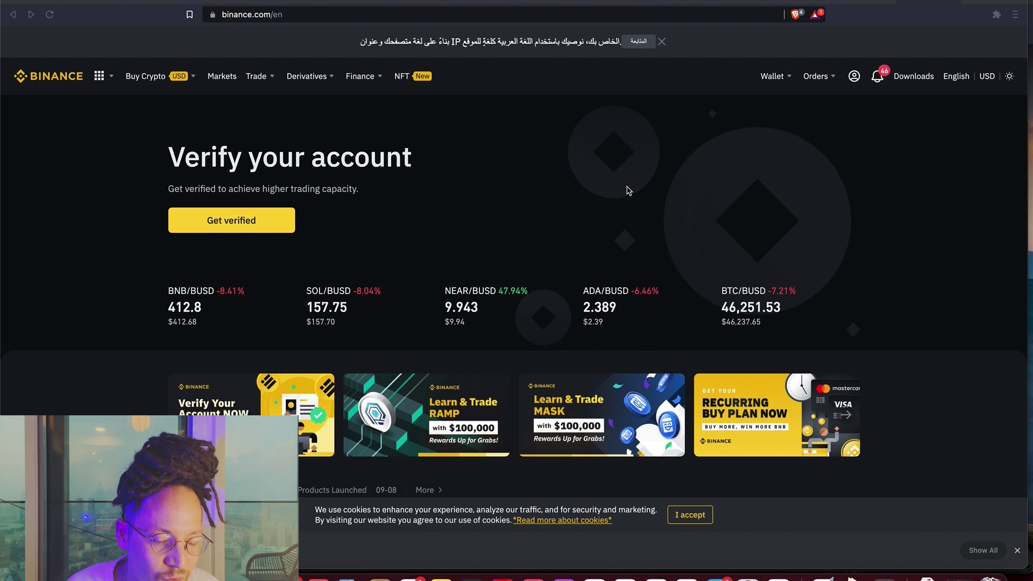
Zoom out the LINKUSD daily chart and hide the watchlist, then return to Binance
key("super+Tab")
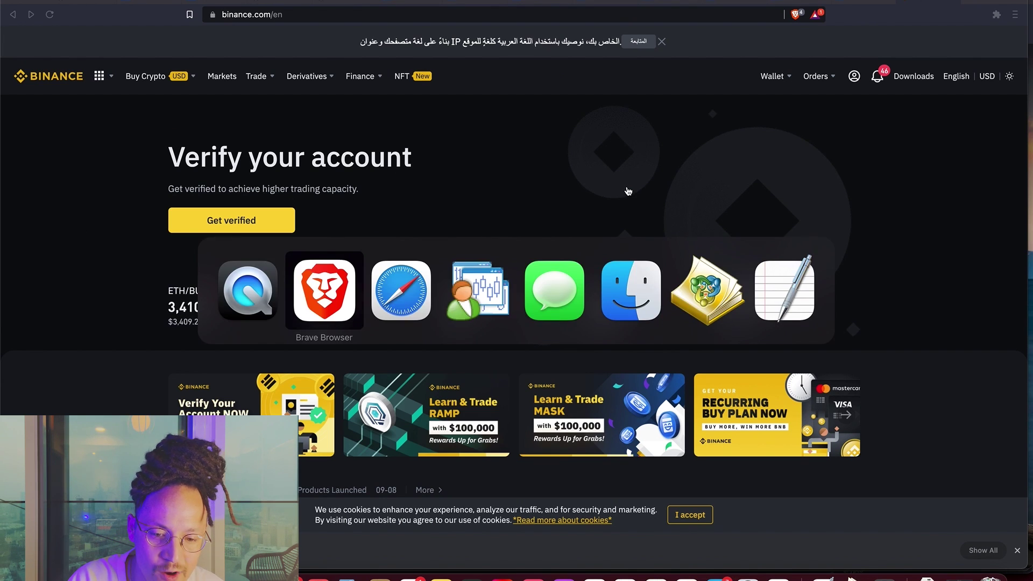
key("super+Tab")
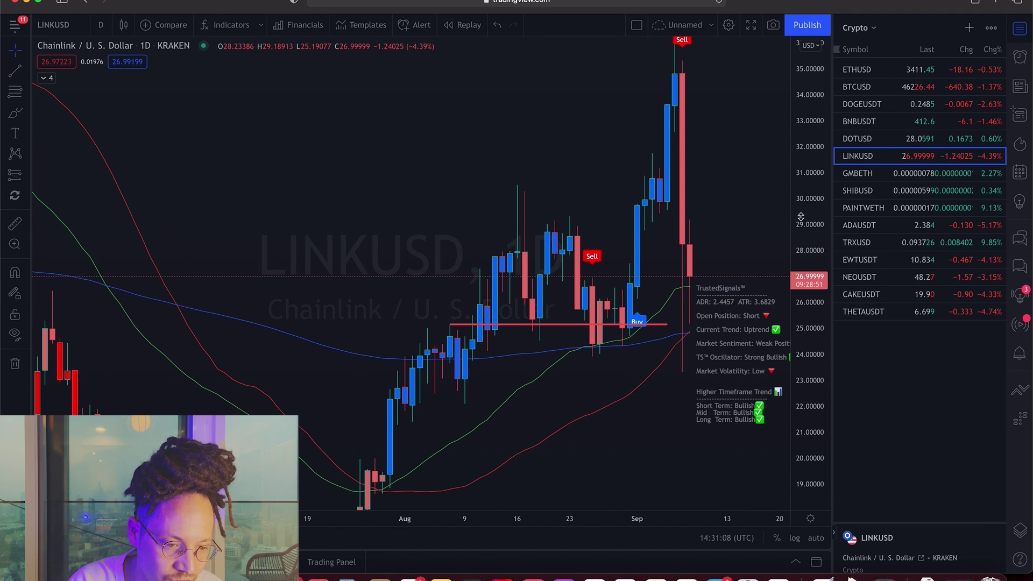
scroll(668, 303, "down", 3)
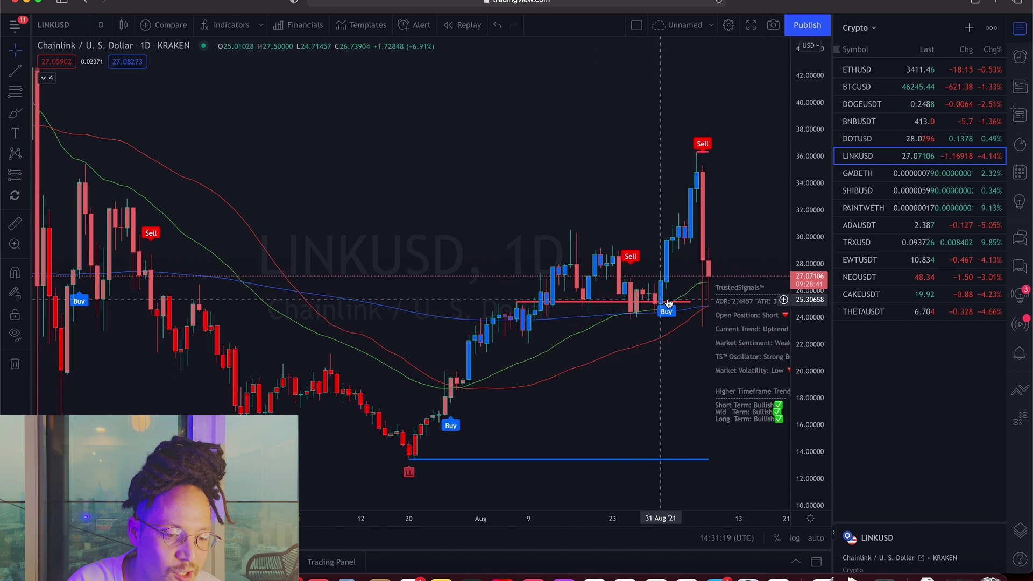
left_click(1021, 30)
key("super+Tab")
key("super+Tab")
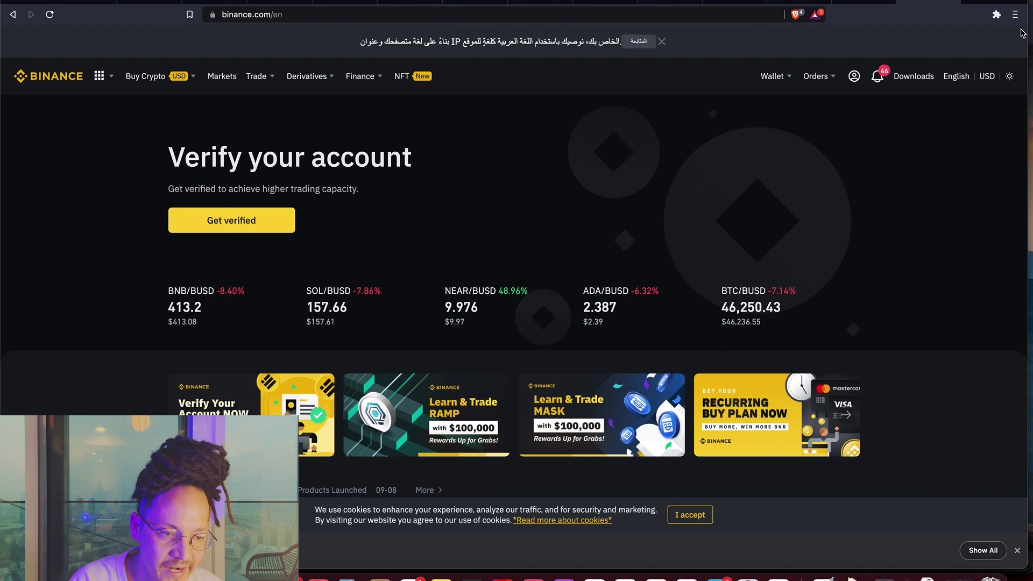
mouse_move(787, 78)
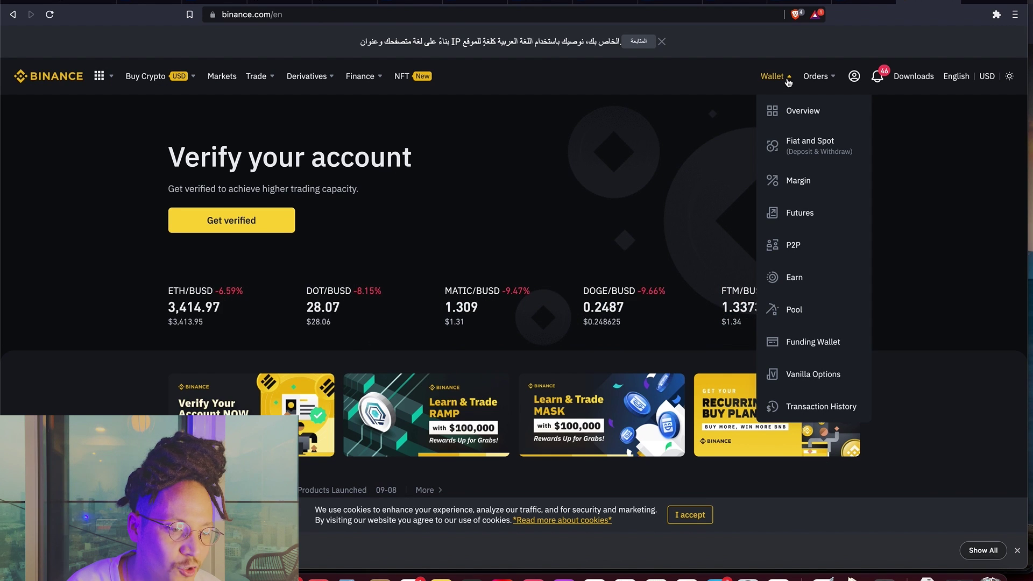
Review the Fiat and Spot wallet coin list, confirming 50.12332 LINK available
left_click(790, 142)
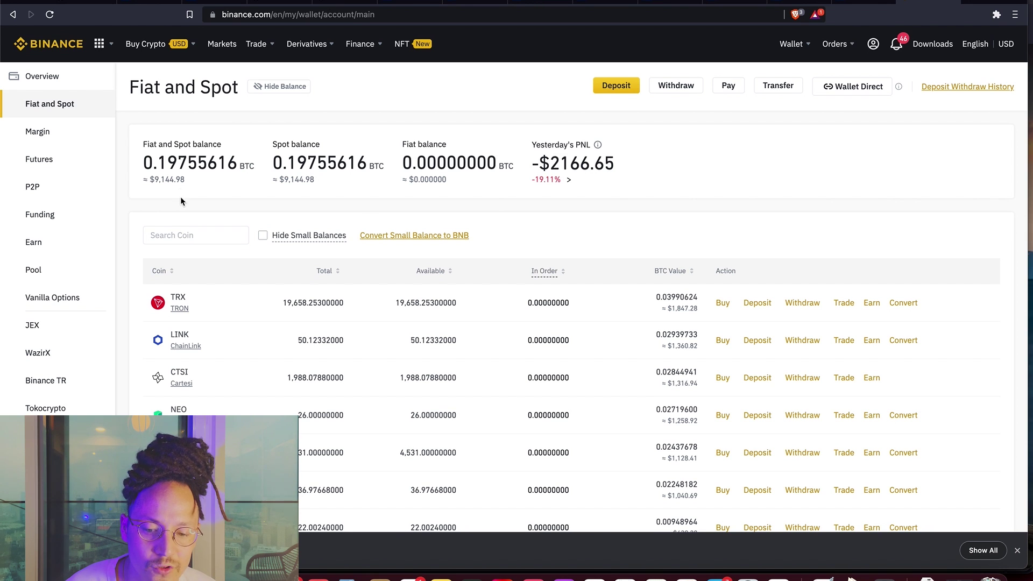
scroll(233, 405, "down", 5)
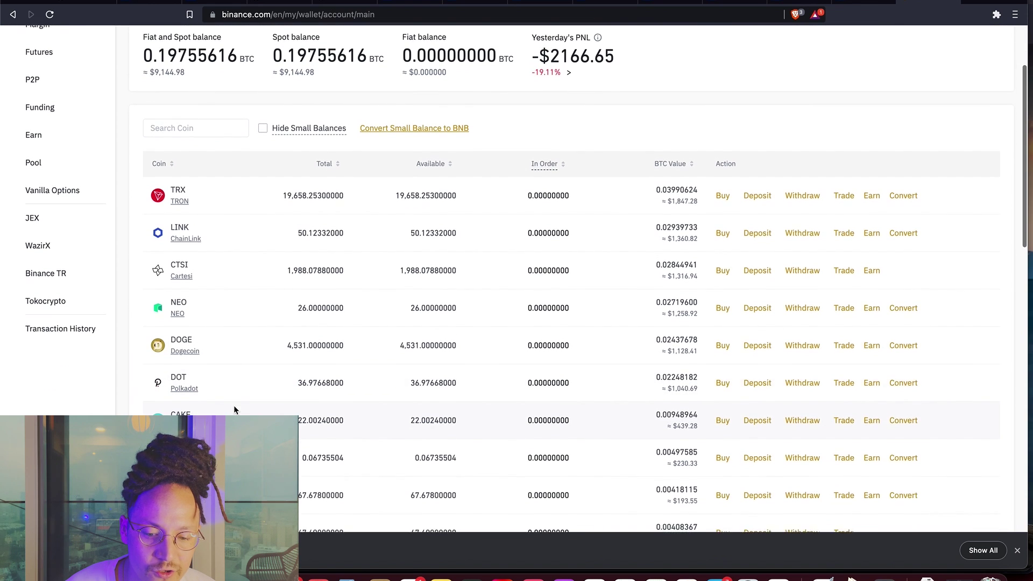
scroll(234, 406, "up", 5)
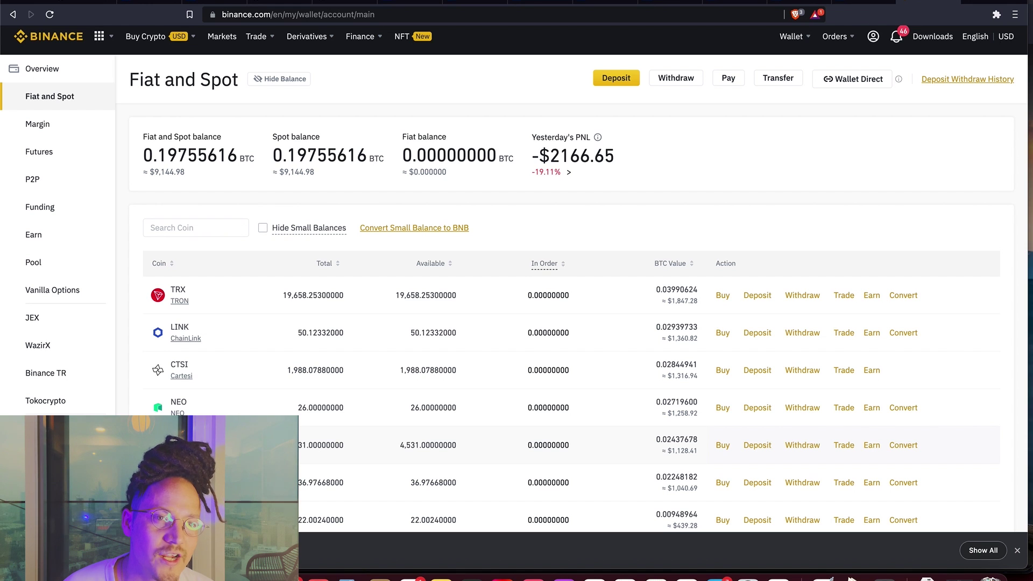
key("super+Tab")
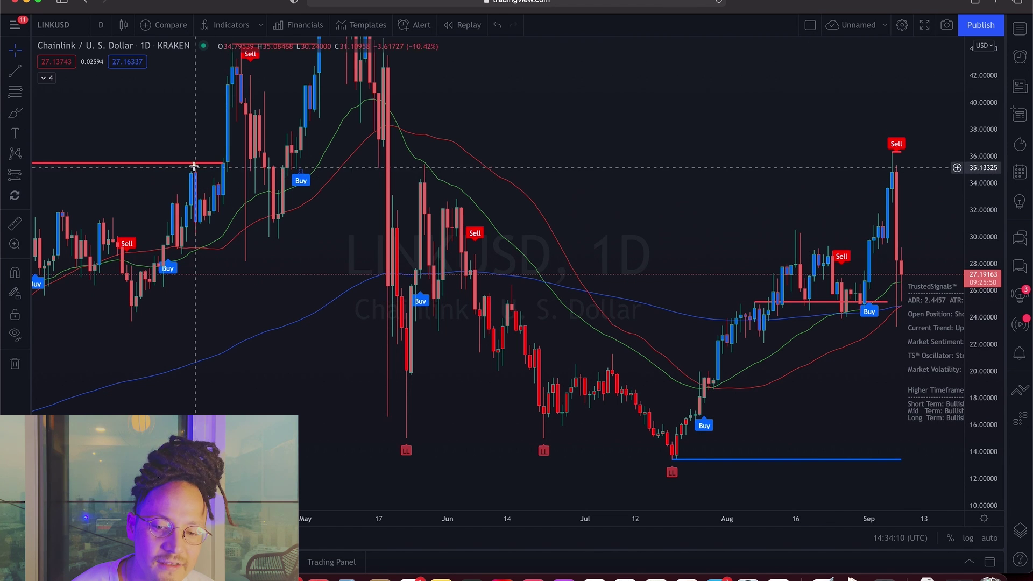
Draw a horizontal ray at the LINKUSD resistance and verify its coordinate is 35.43362
left_click(27, 75)
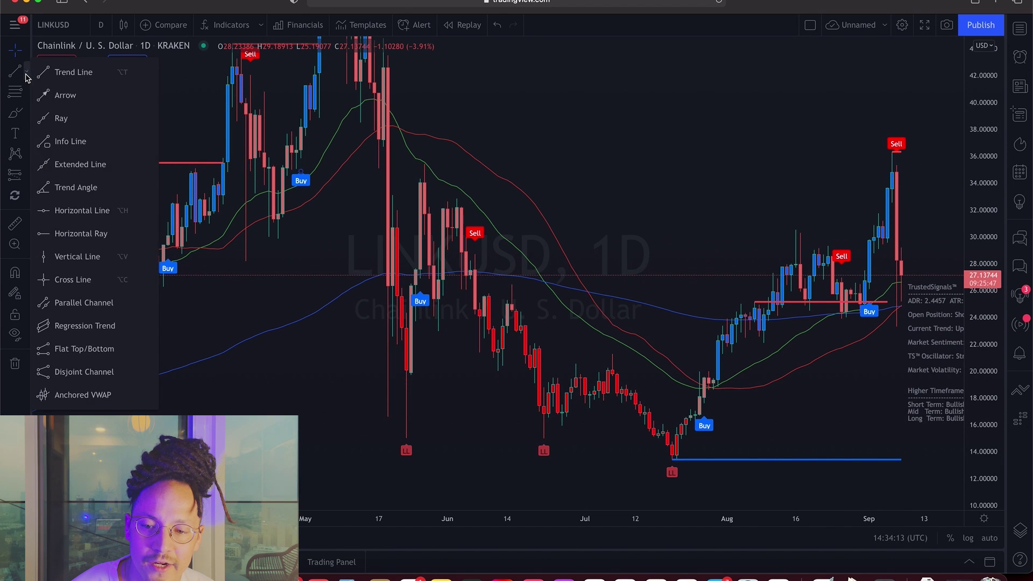
left_click(58, 234)
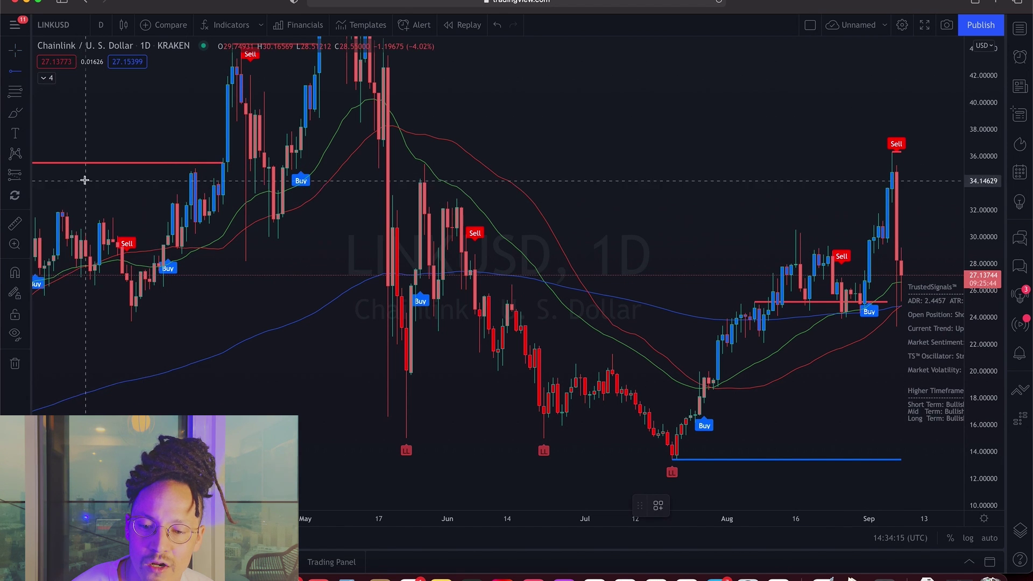
left_click(84, 163)
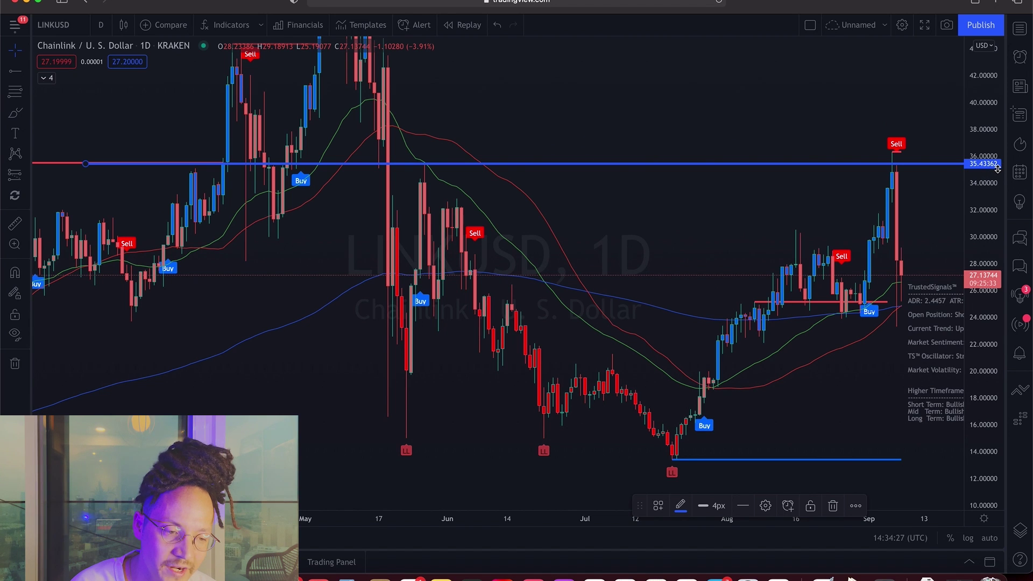
double_click(949, 163)
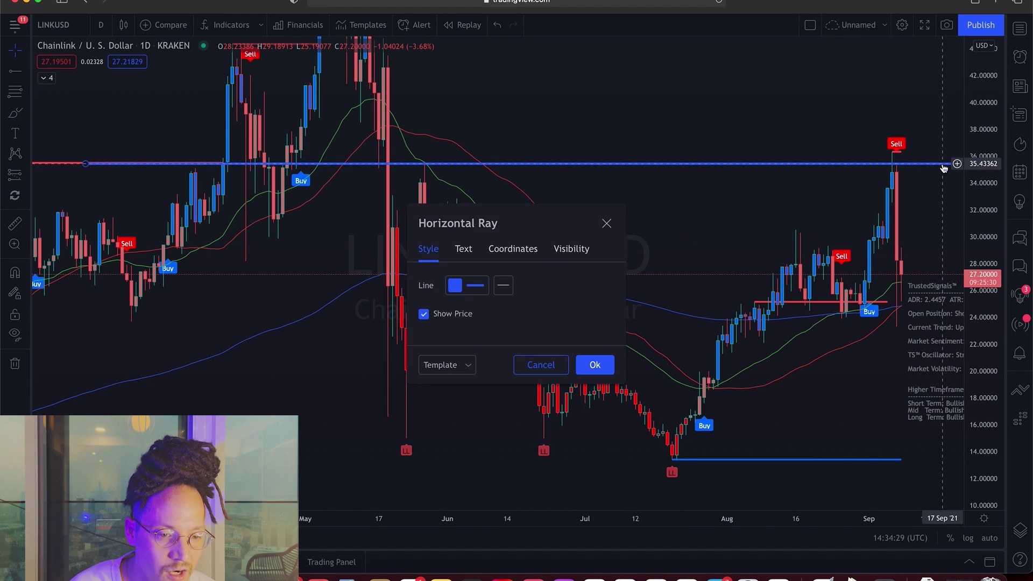
left_click(513, 249)
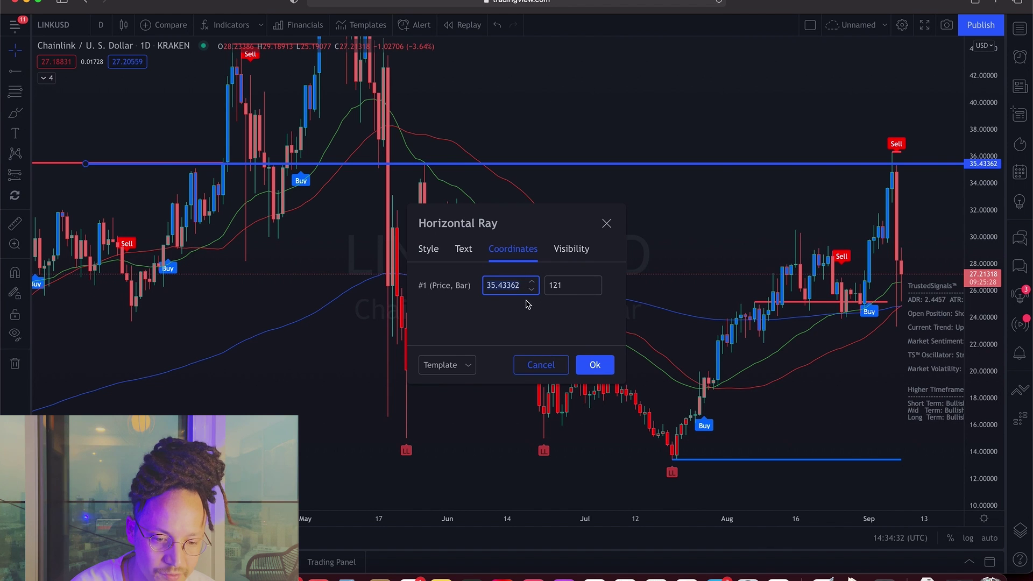
left_click(596, 366)
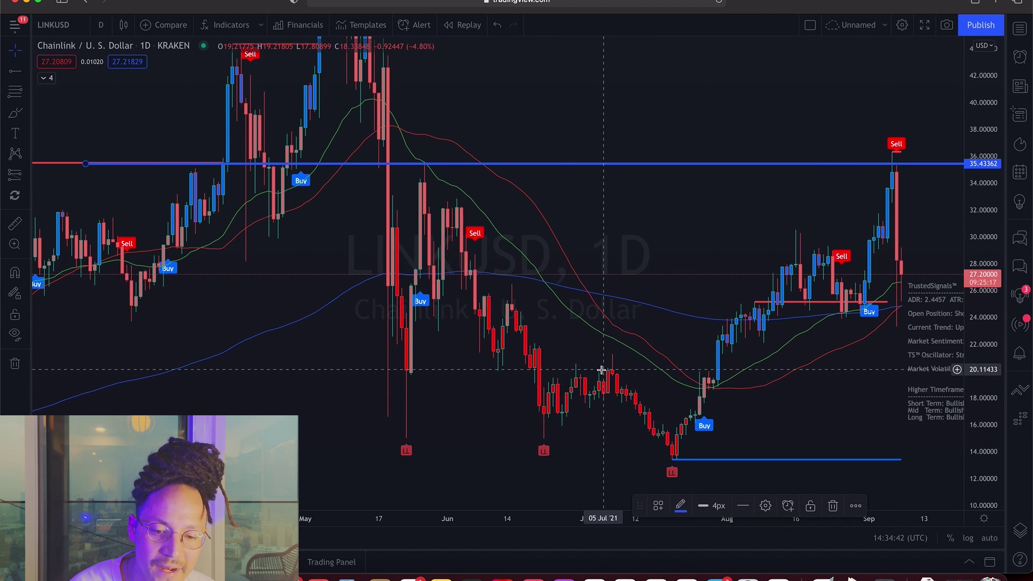
key("super+Tab")
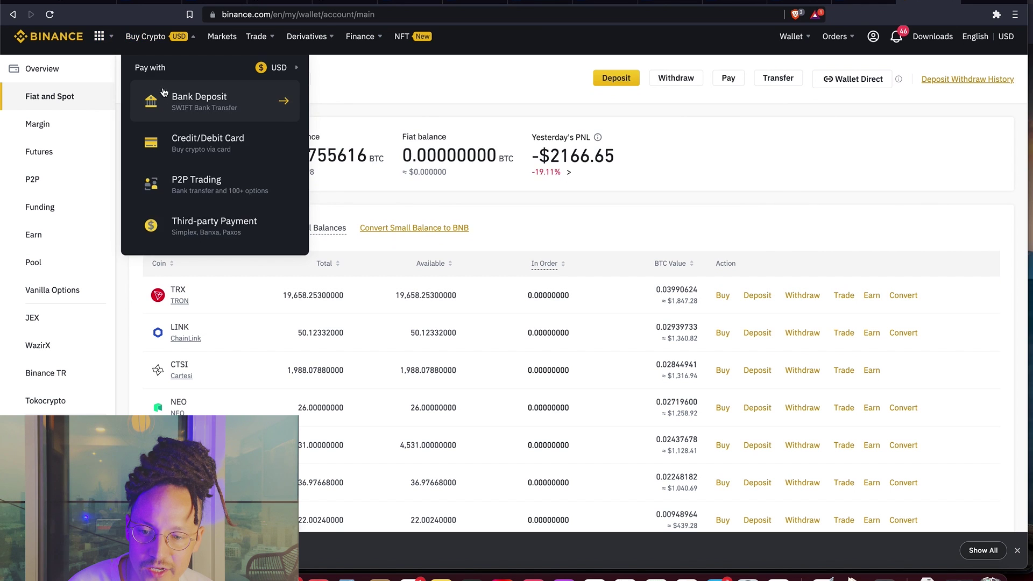
Open Binance Exchange and search 'LINK' to load the LINK/USDT spot trading pair
mouse_move(99, 36)
left_click(157, 86)
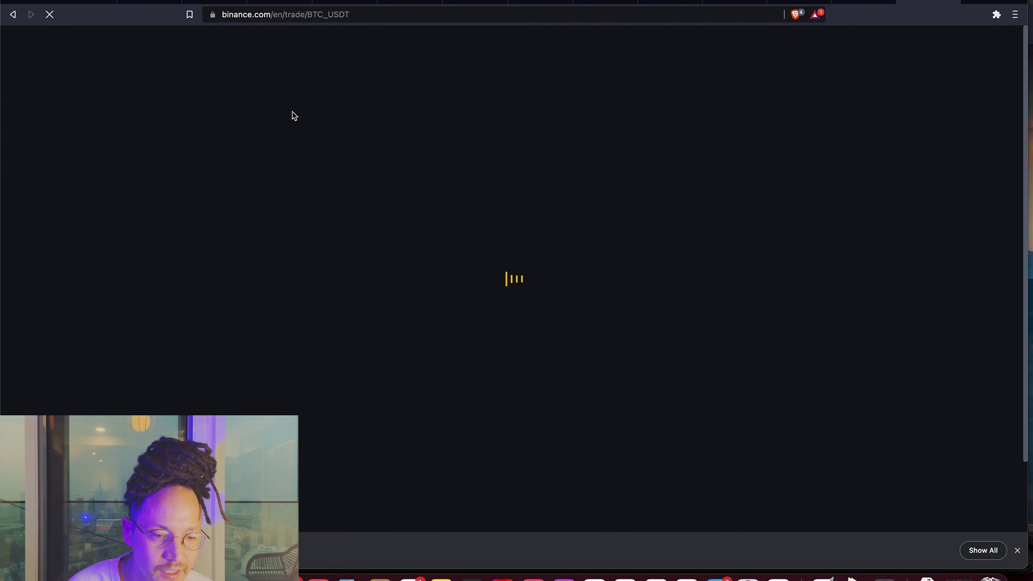
left_click(808, 108)
type("LINK")
left_click(802, 161)
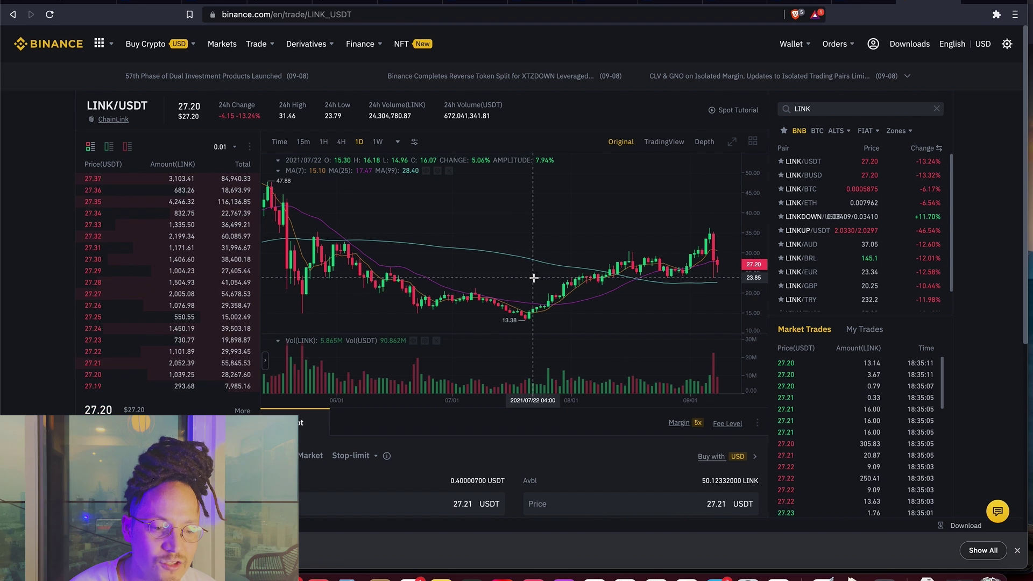
key("super+Tab")
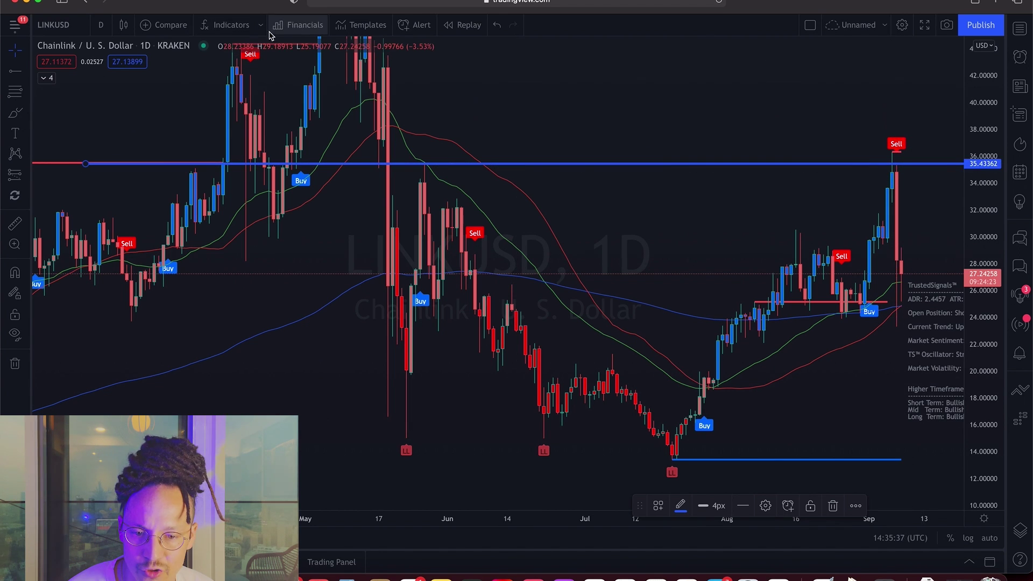
Start a LINKUSD bar replay from an early-September bar and zoom out
left_click(463, 25)
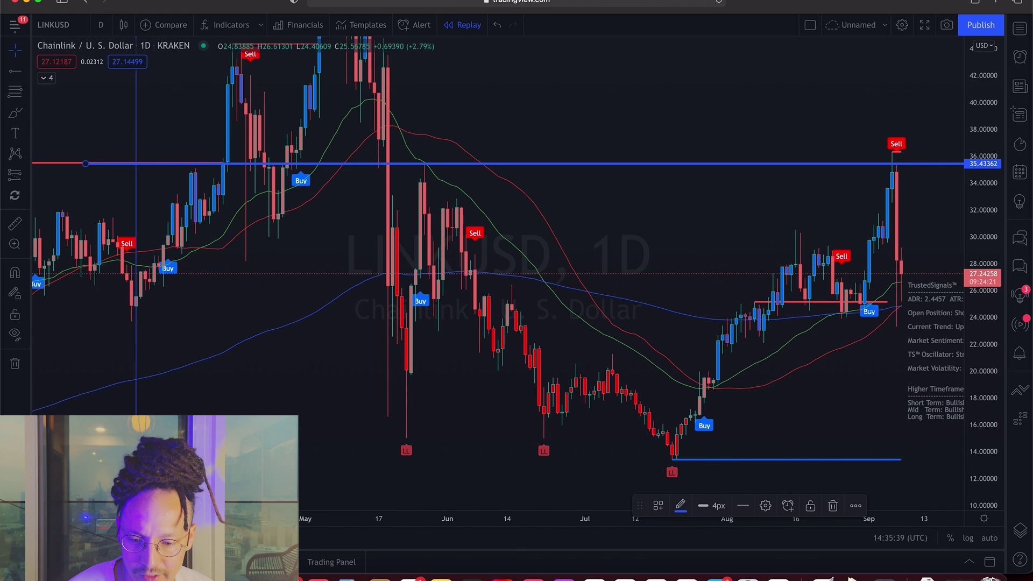
left_click(879, 215)
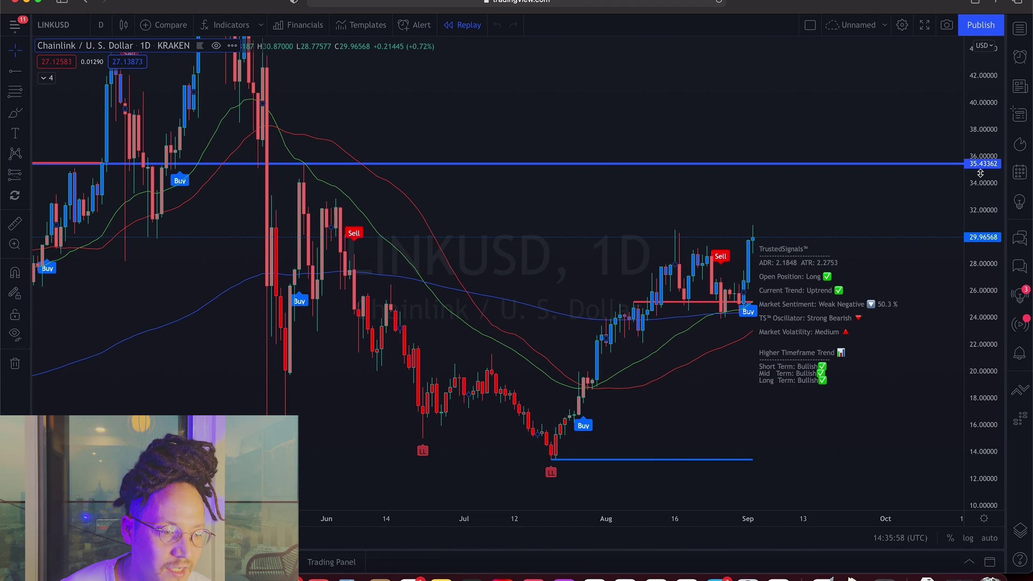
scroll(844, 166, "down", 2)
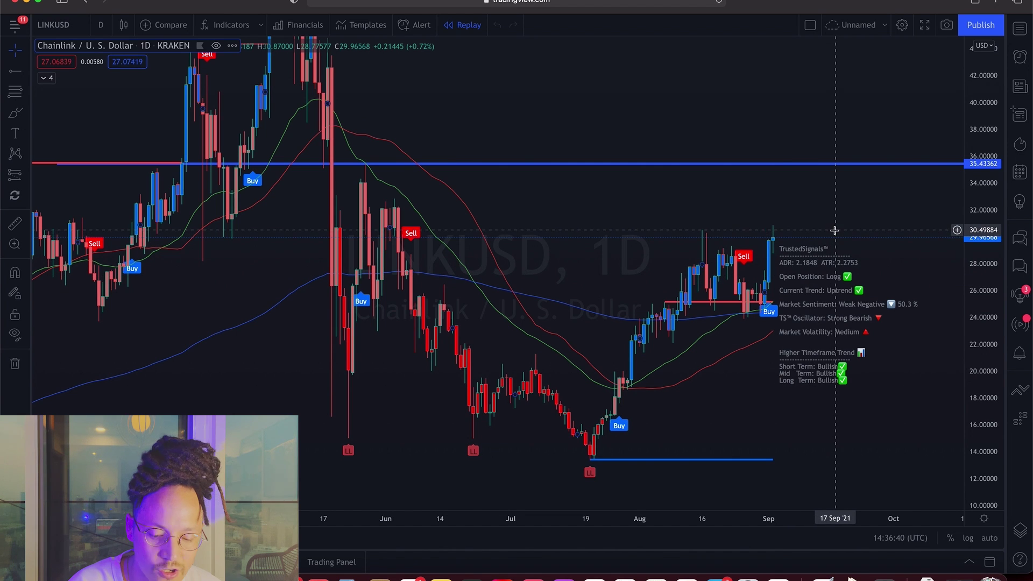
key("super+Tab")
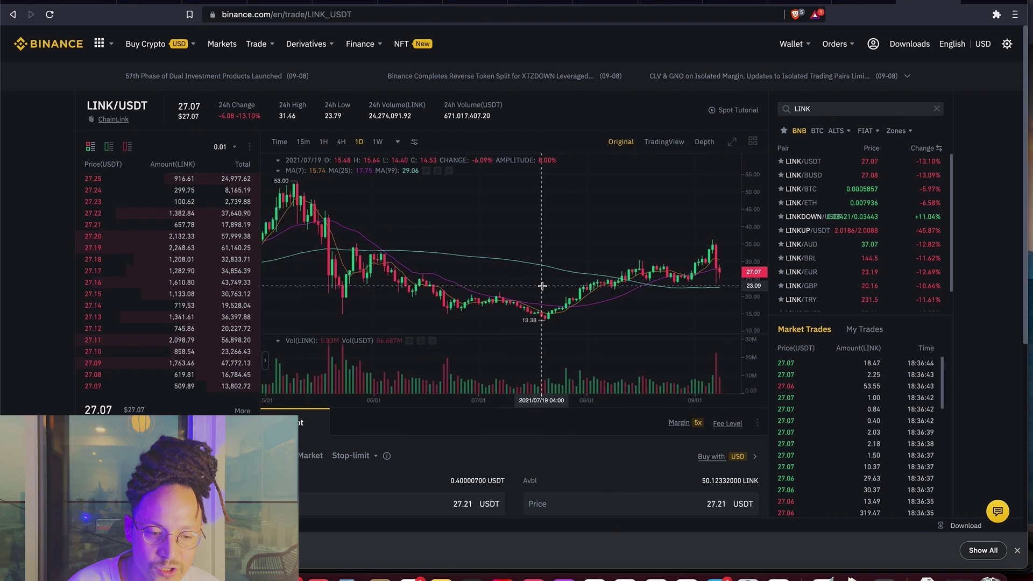
Switch the order form to Market and back to Limit
scroll(525, 415, "down", 3)
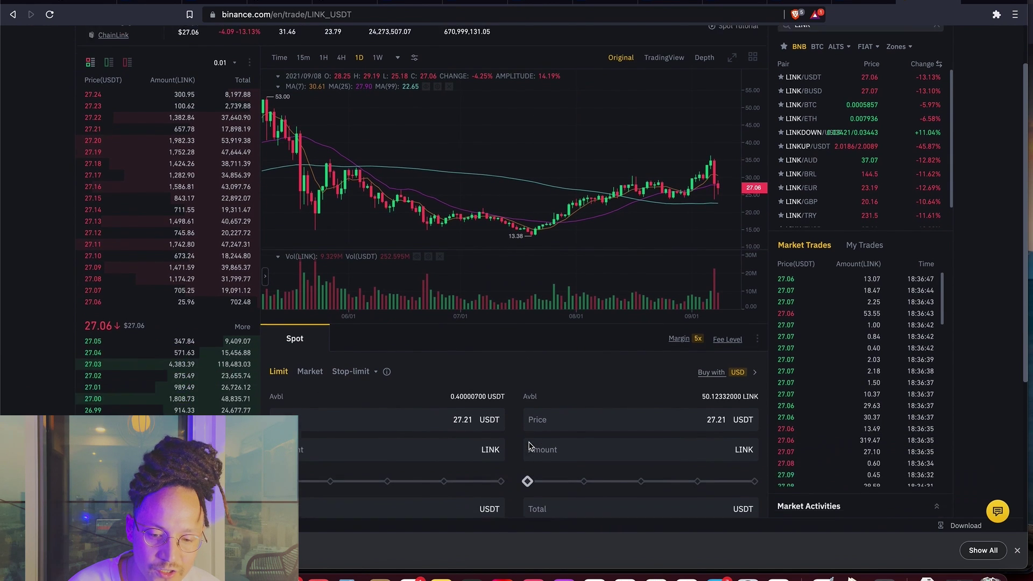
left_click(311, 362)
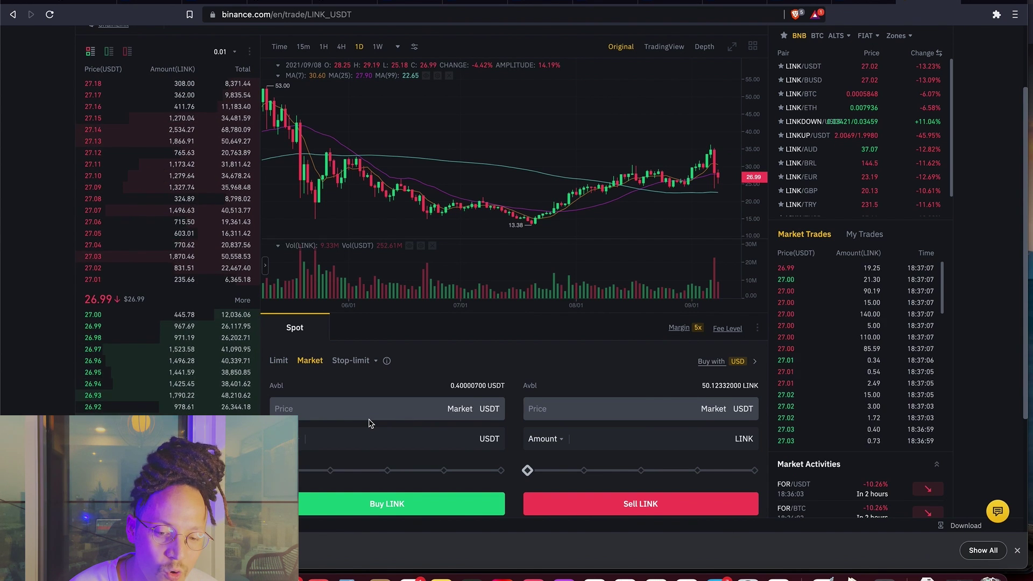
left_click(280, 368)
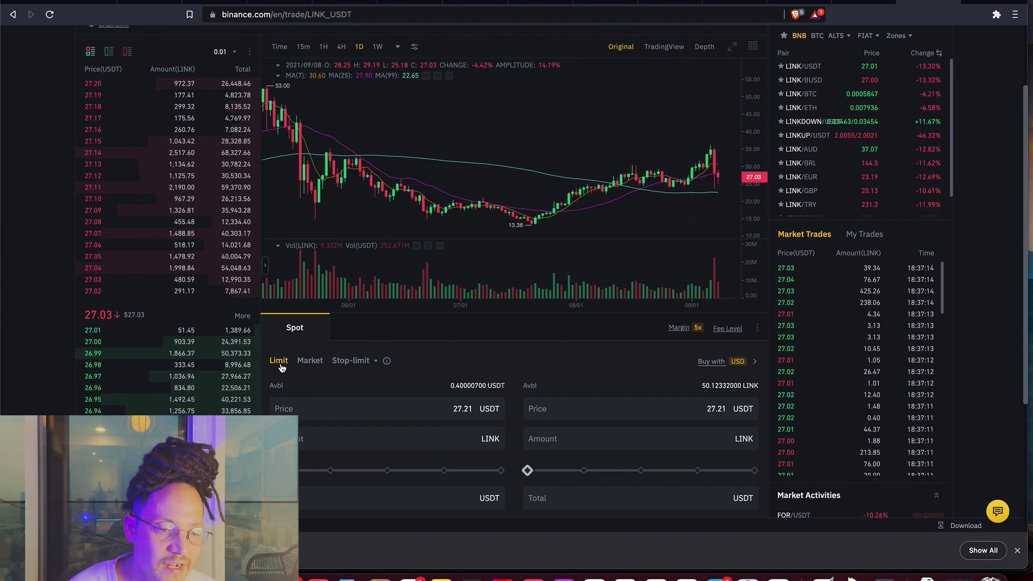
scroll(608, 409, "down", 1)
Set the limit sell price to 35.43 USDT, checked against the TradingView resistance ray
left_click(625, 402)
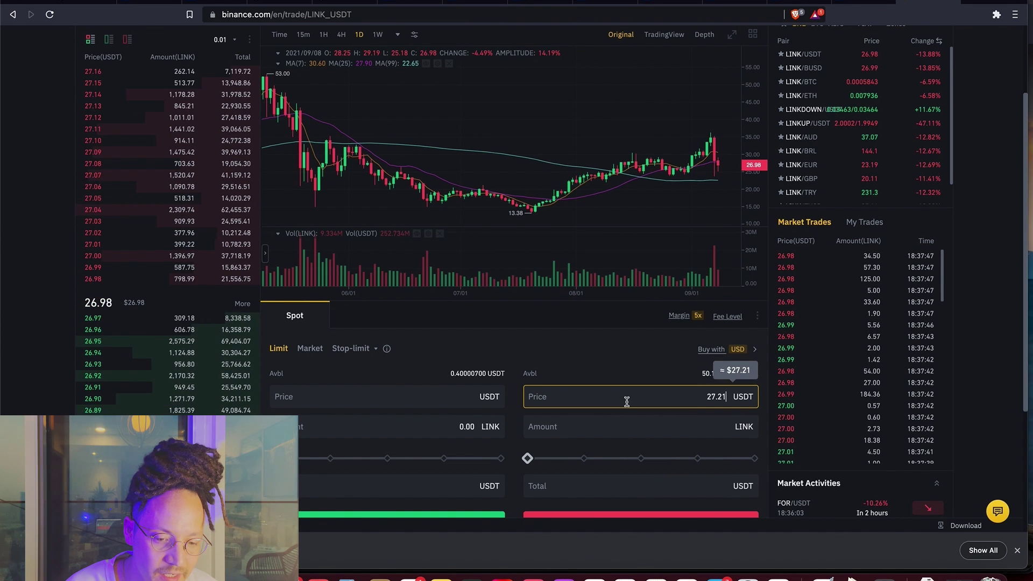
scroll(627, 402, "down", 1)
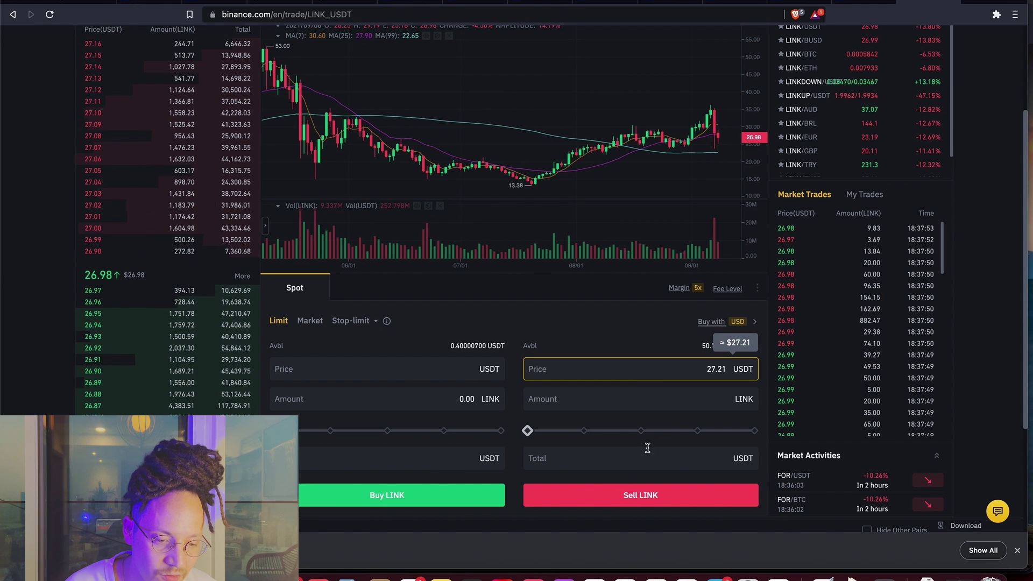
left_click_drag(684, 370, 733, 371)
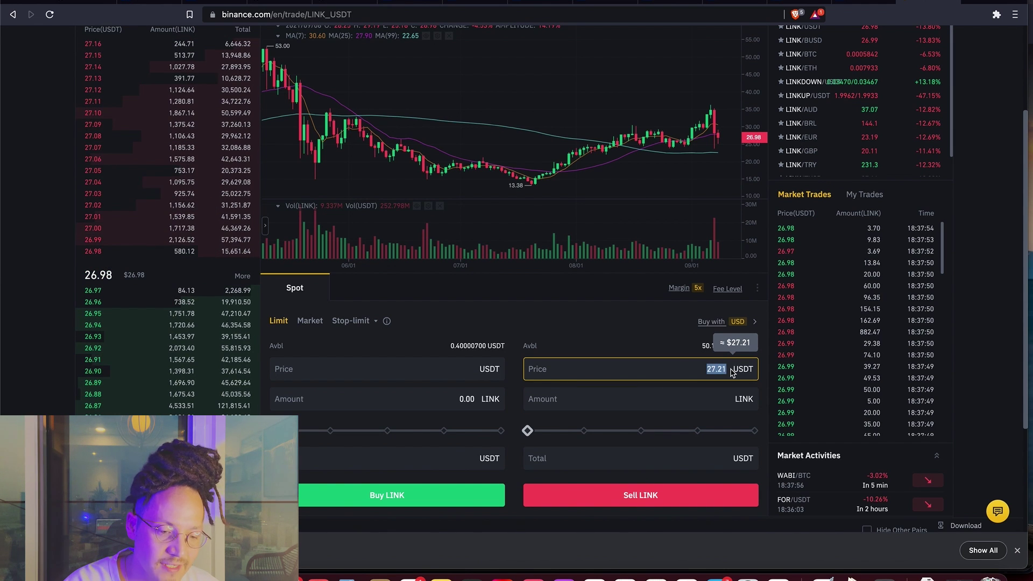
type("39.4")
key("super+Tab")
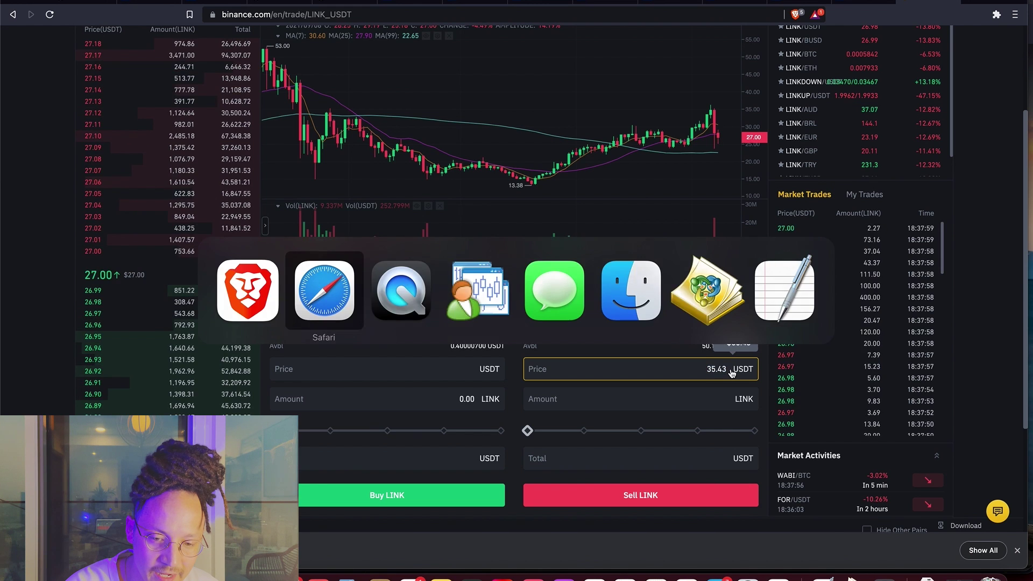
scroll(148, 169, "down", 3)
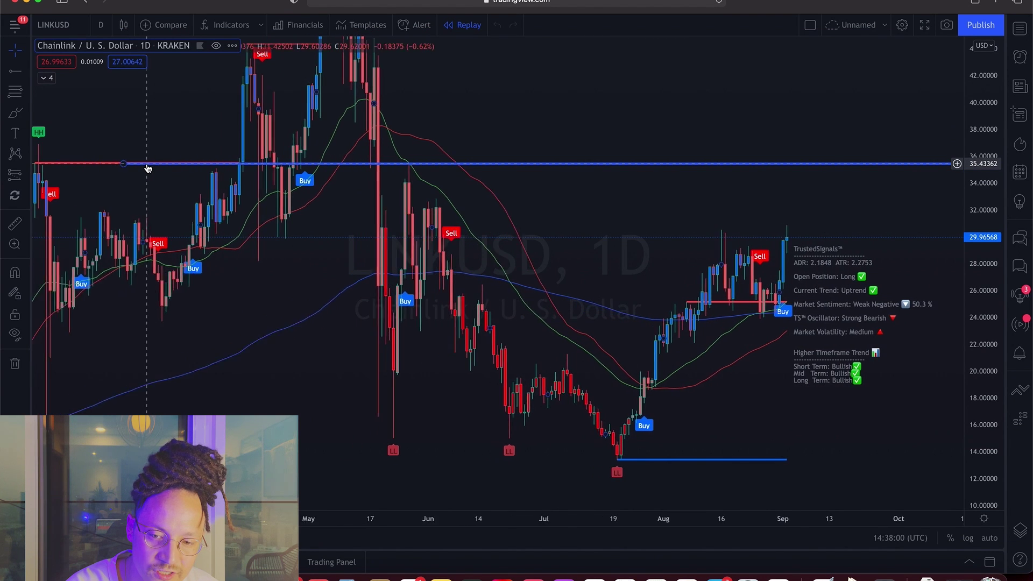
scroll(148, 169, "down", 1)
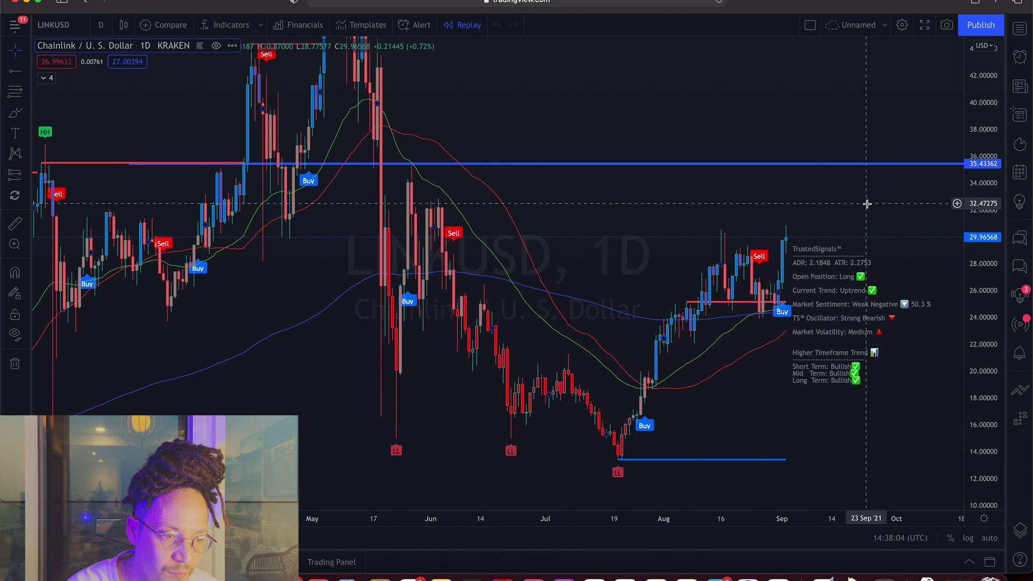
key("super+Tab")
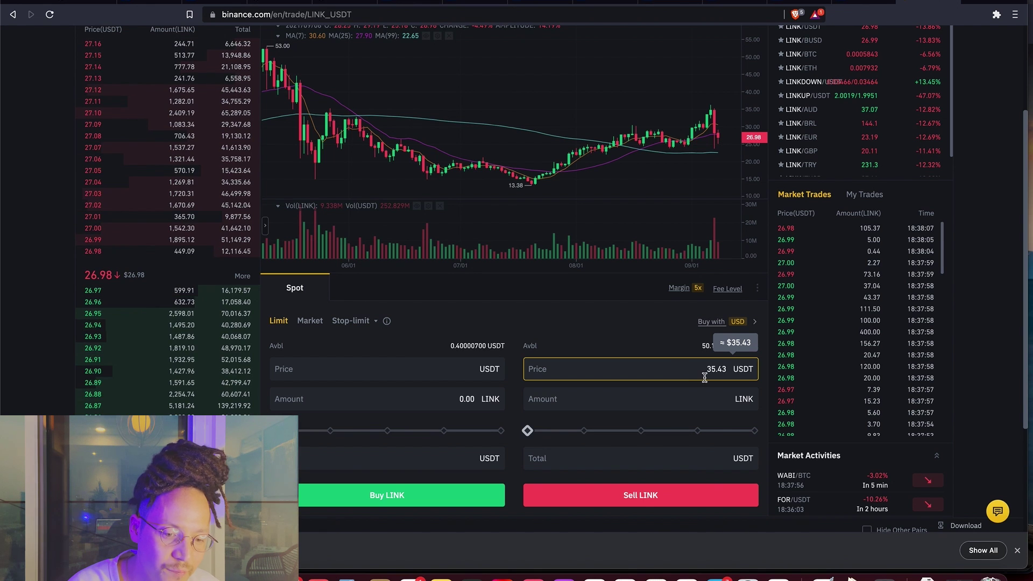
Drag the sell slider to 25%, selling 12.53 LINK for 443.9379 USDT
mouse_move(531, 432)
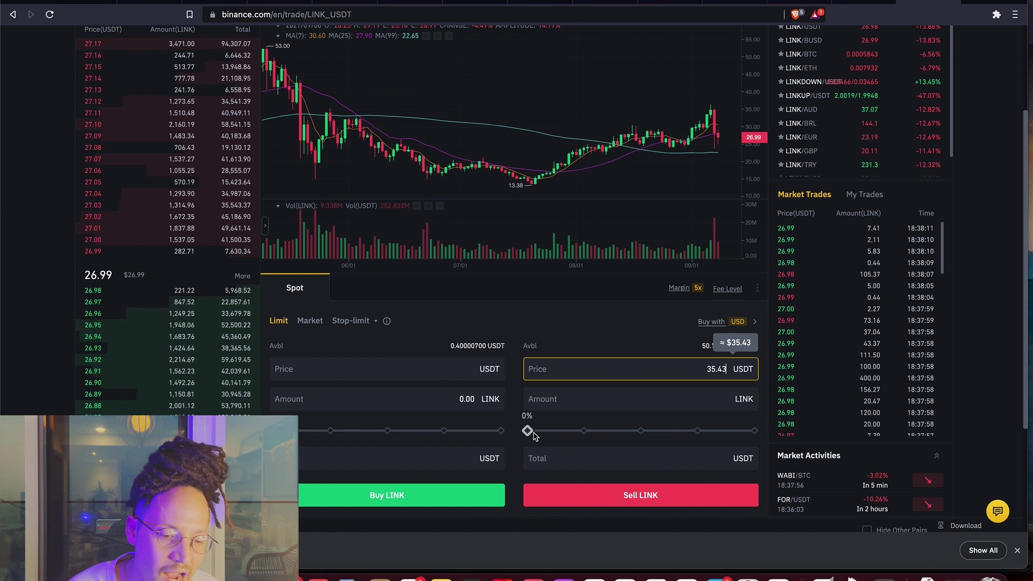
left_click_drag(533, 434, 583, 432)
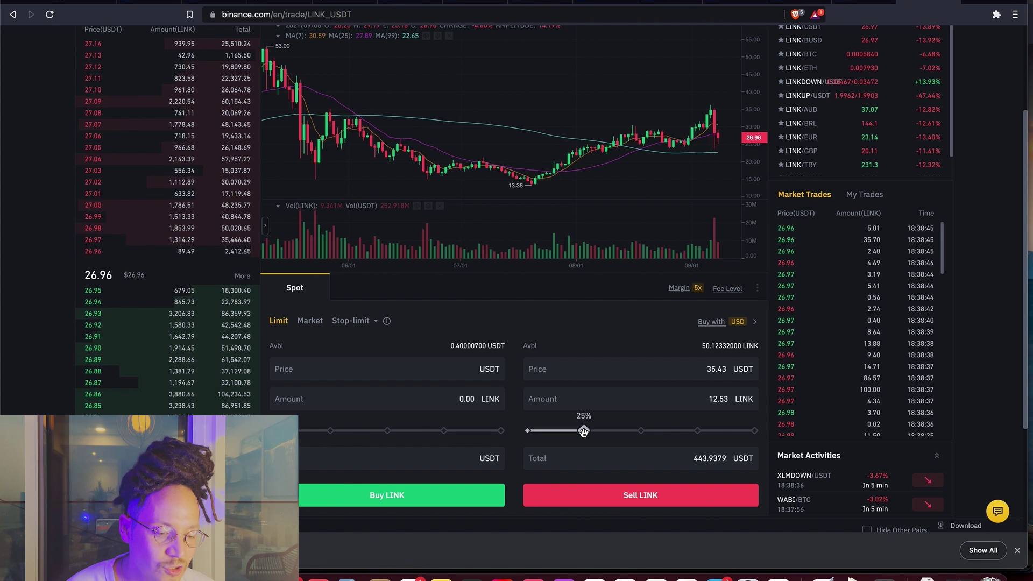
scroll(599, 479, "down", 1)
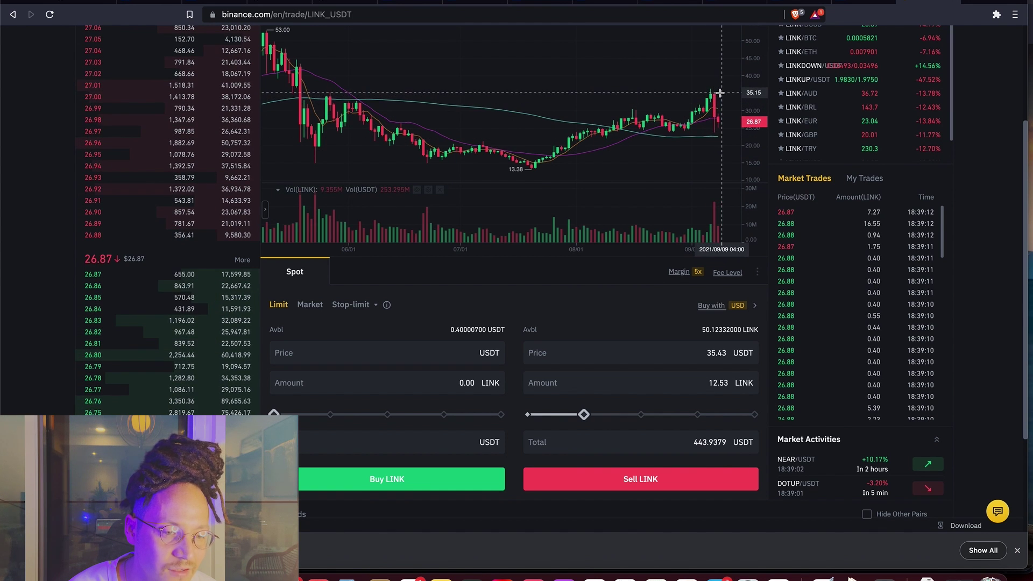
key("super+Tab")
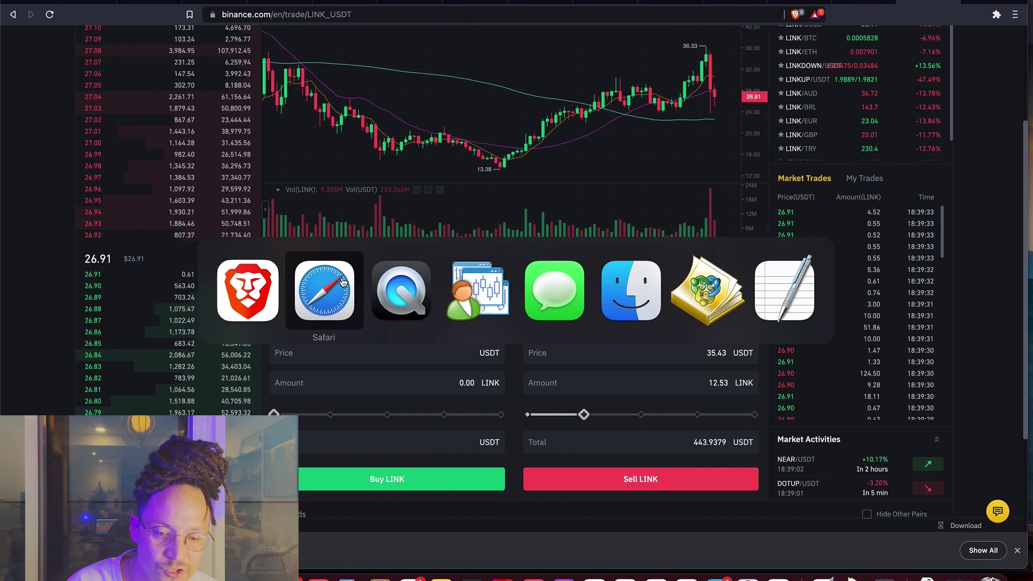
left_click(342, 282)
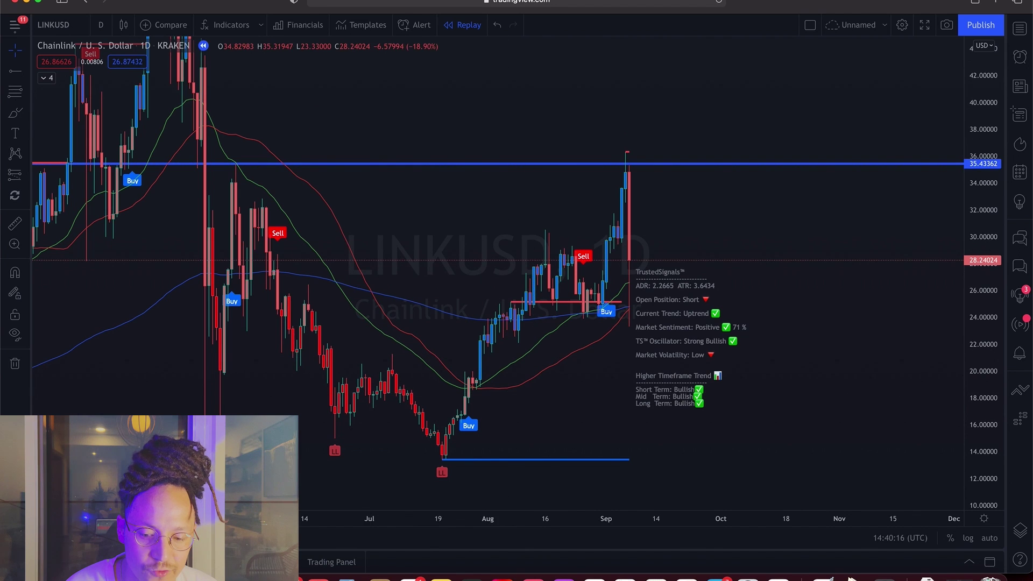
Zoom into LINKUSD and restart the replay from the 07 Sep bar touching 35.43
scroll(528, 372, "up", 3)
scroll(528, 372, "right", 3)
scroll(528, 371, "right", 3)
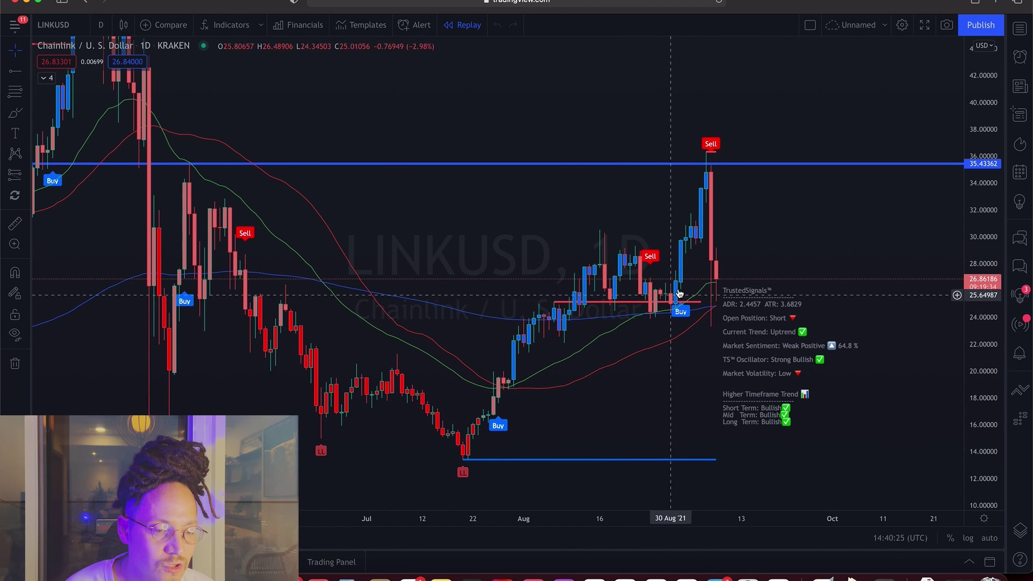
scroll(673, 178, "up", 2)
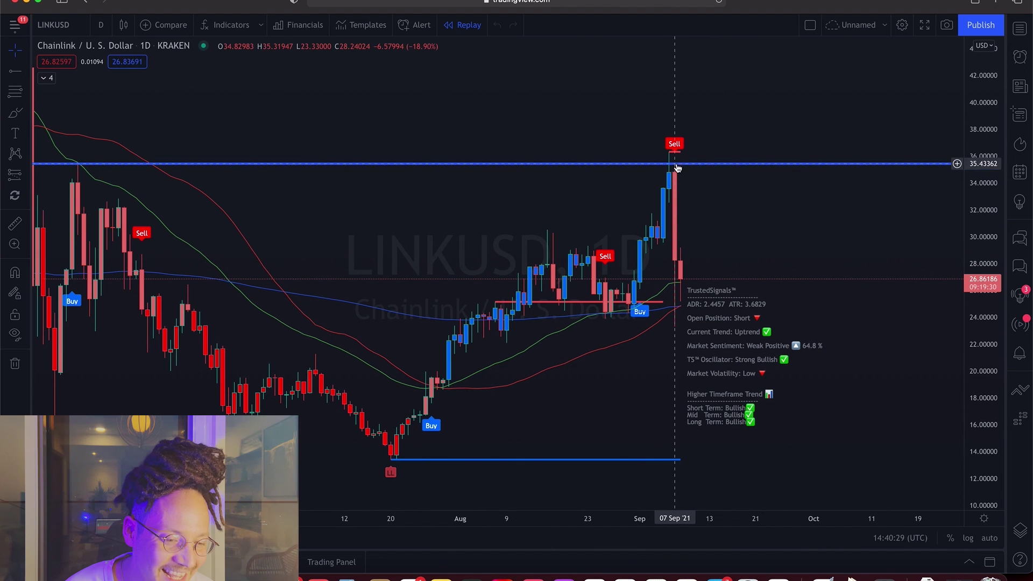
left_click(677, 169)
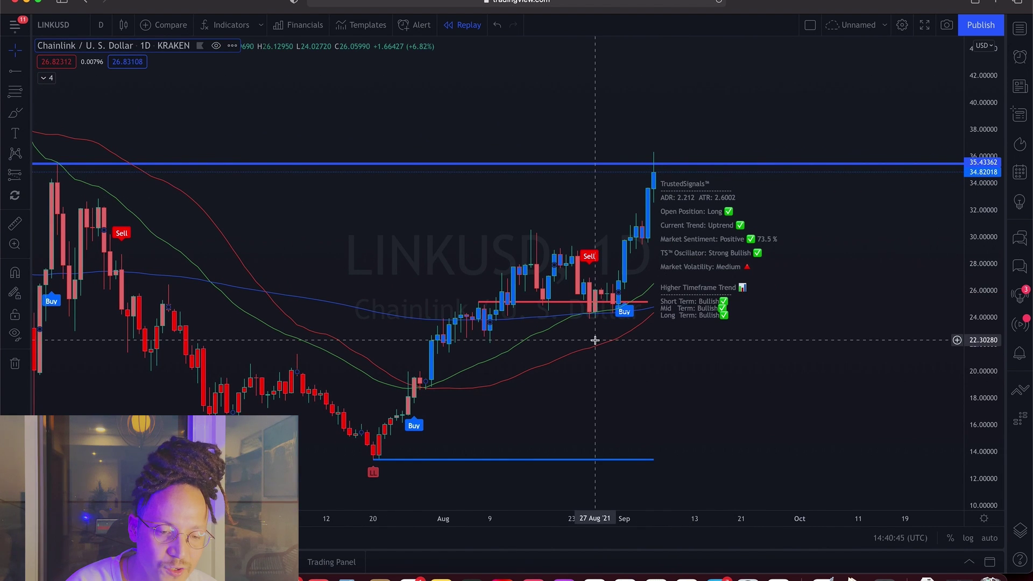
key("super+Tab")
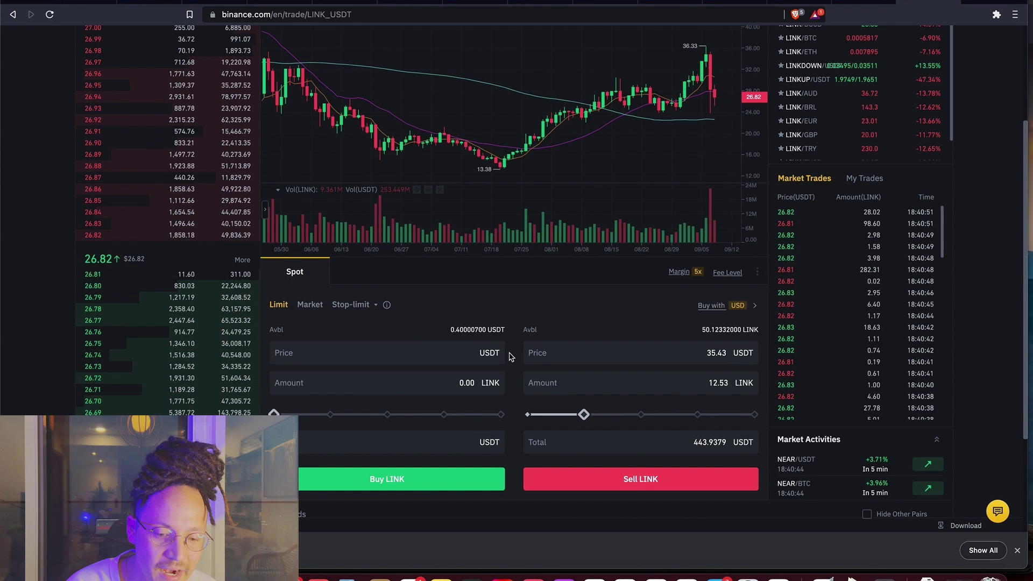
Enter a 25.22 USDT buy limit price from the chart's support and set the buy amount
left_click(488, 358)
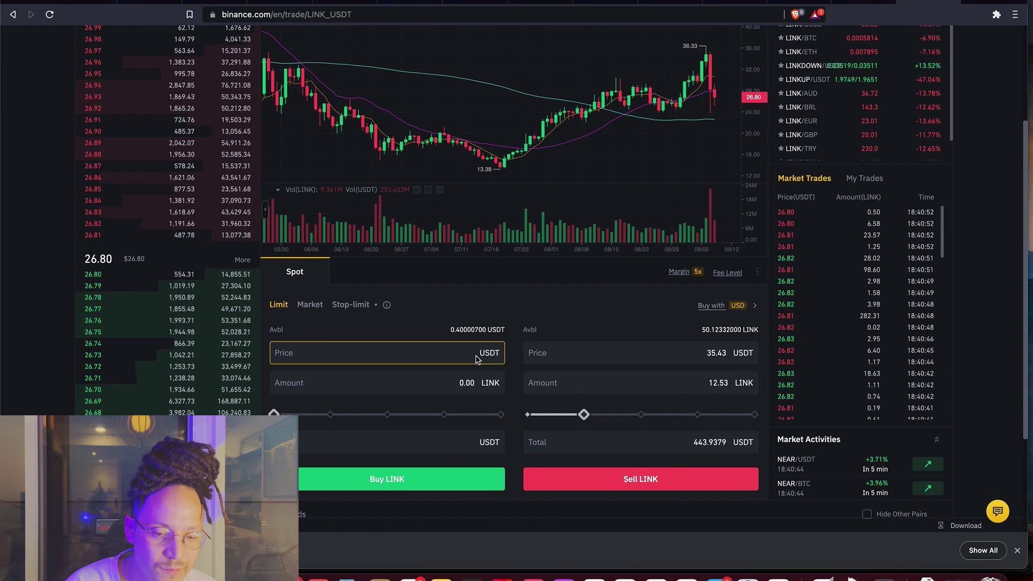
key("super+Tab")
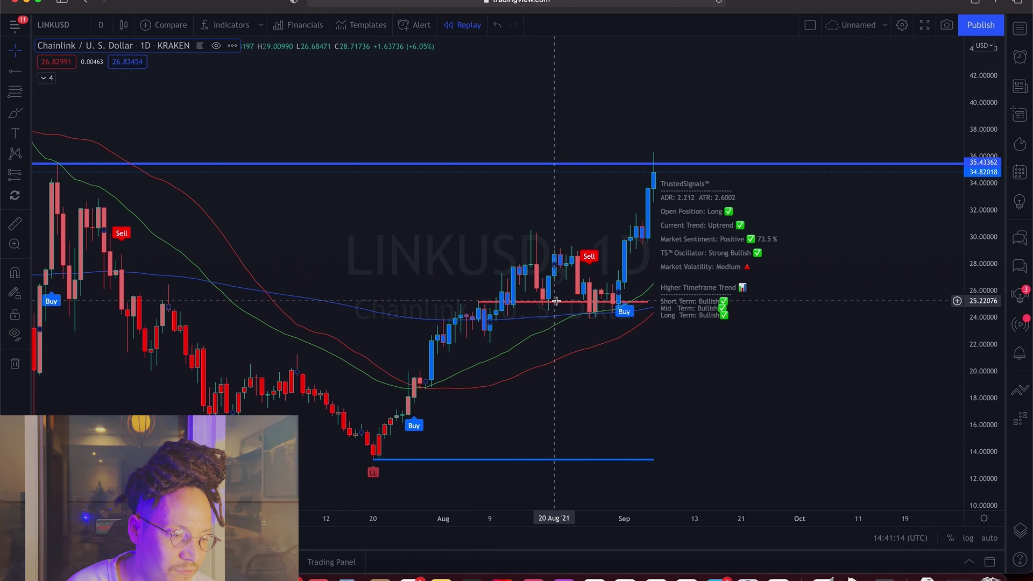
key("super+Tab")
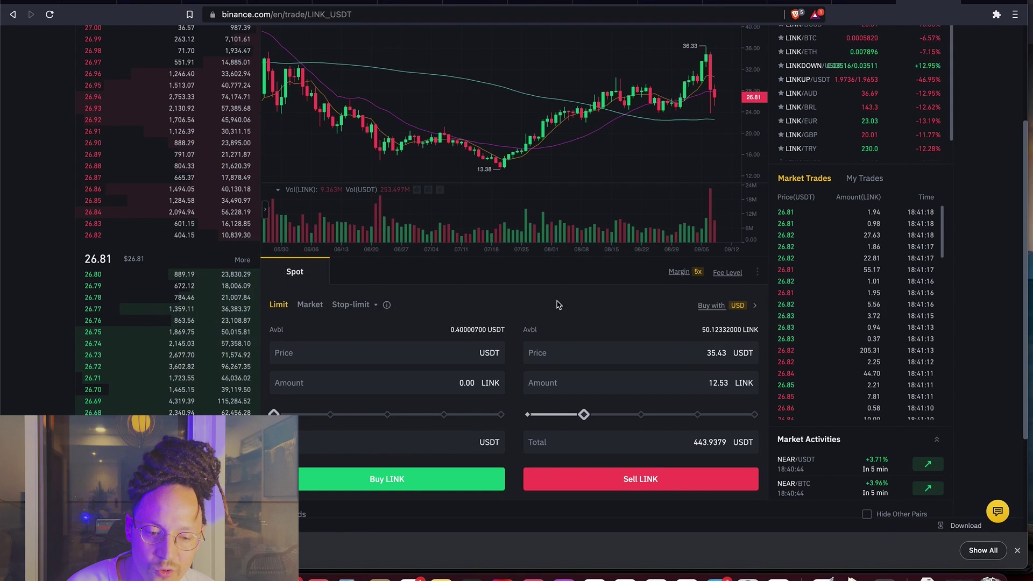
left_click(412, 357)
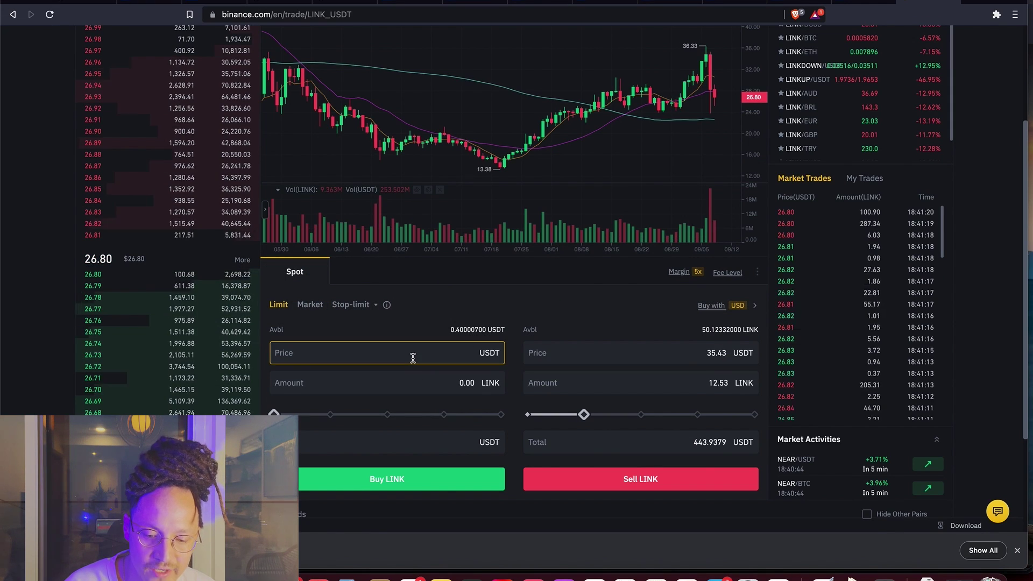
type("25.22")
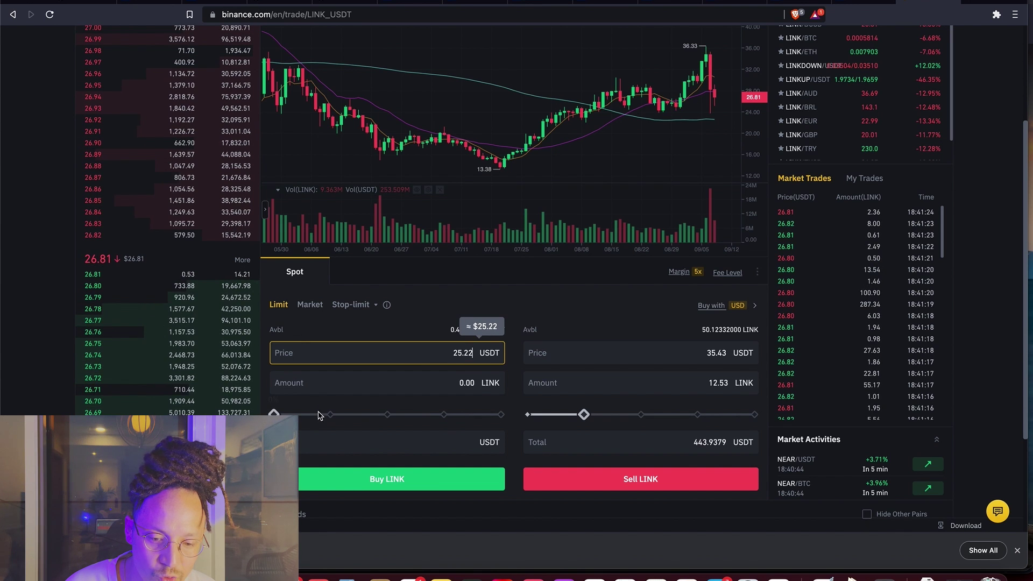
left_click_drag(274, 415, 326, 414)
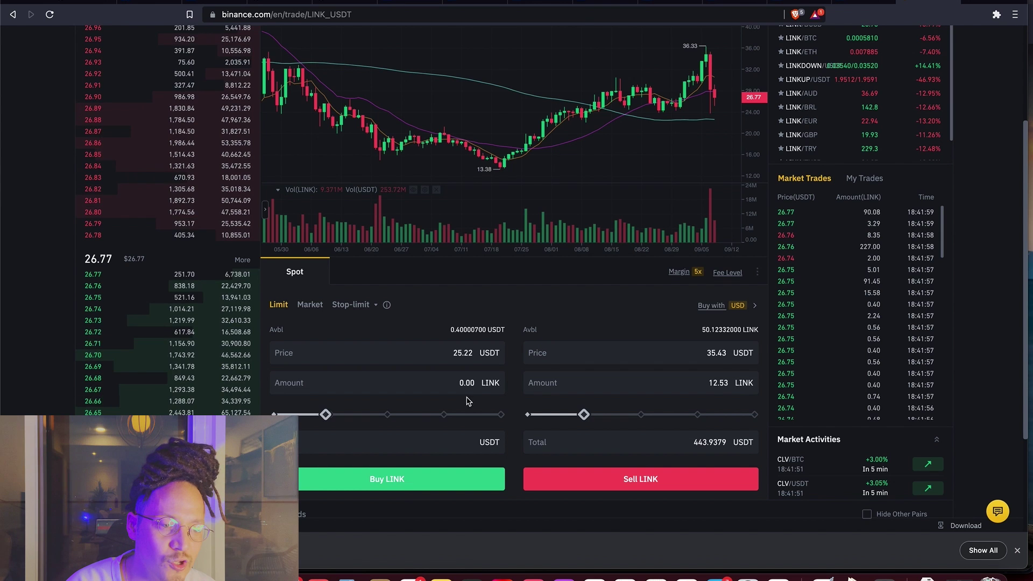
scroll(407, 492, "up", 3)
Check Fiat and Spot balances showing 50.12332 LINK, then open BTC/USDT trading via Exchange
mouse_move(799, 61)
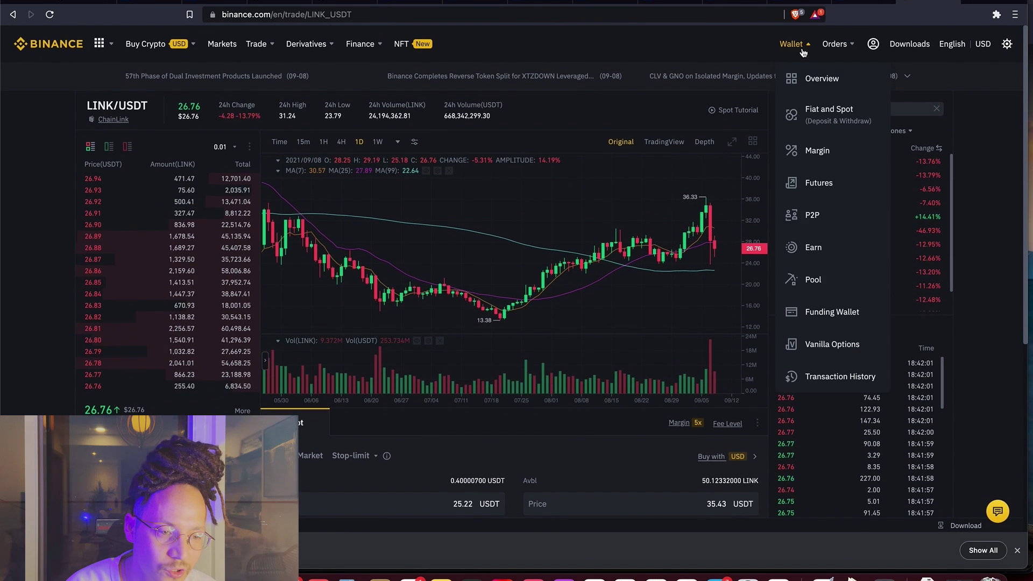
left_click(820, 108)
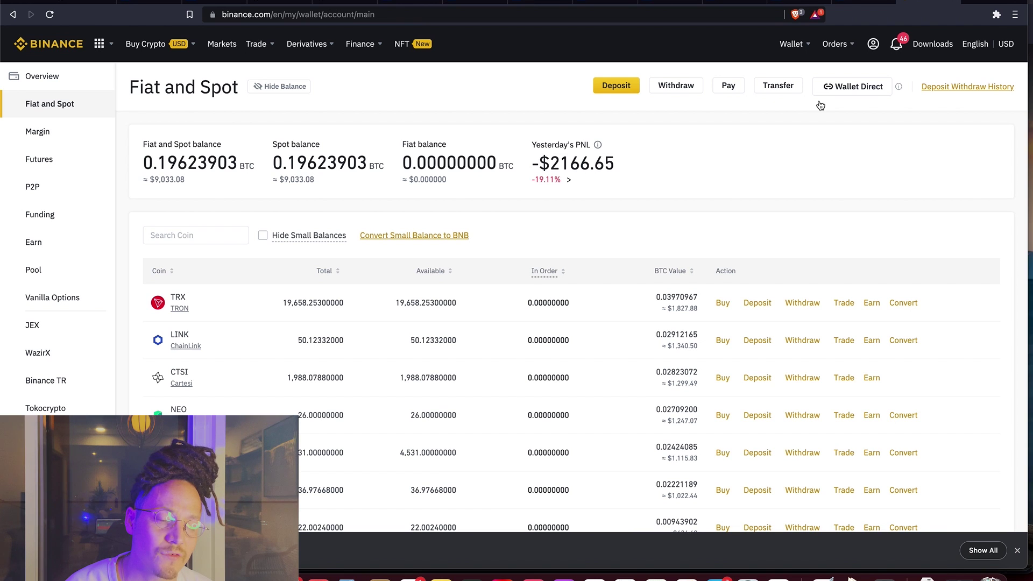
mouse_move(100, 43)
left_click(146, 100)
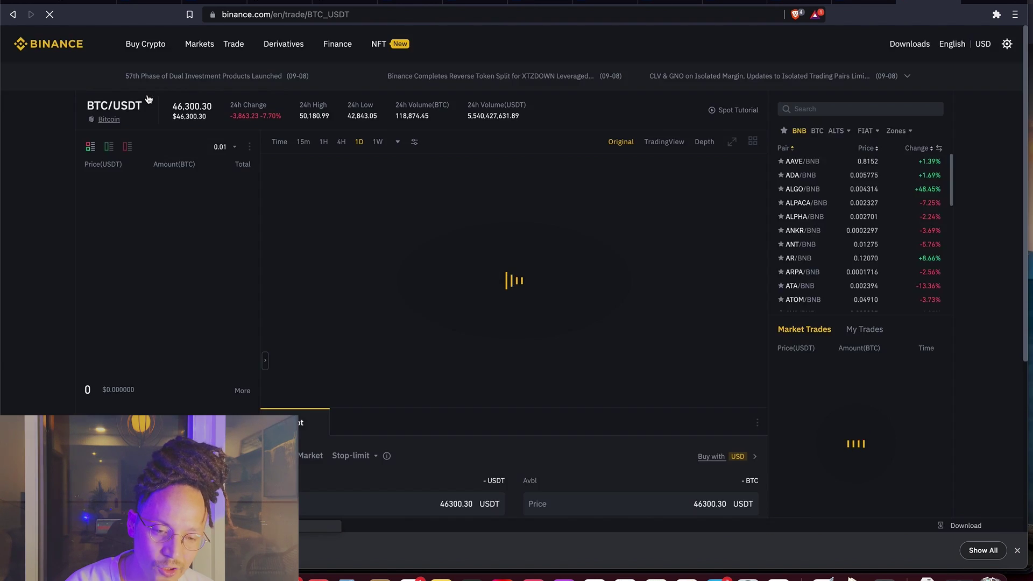
scroll(318, 399, "down", 1)
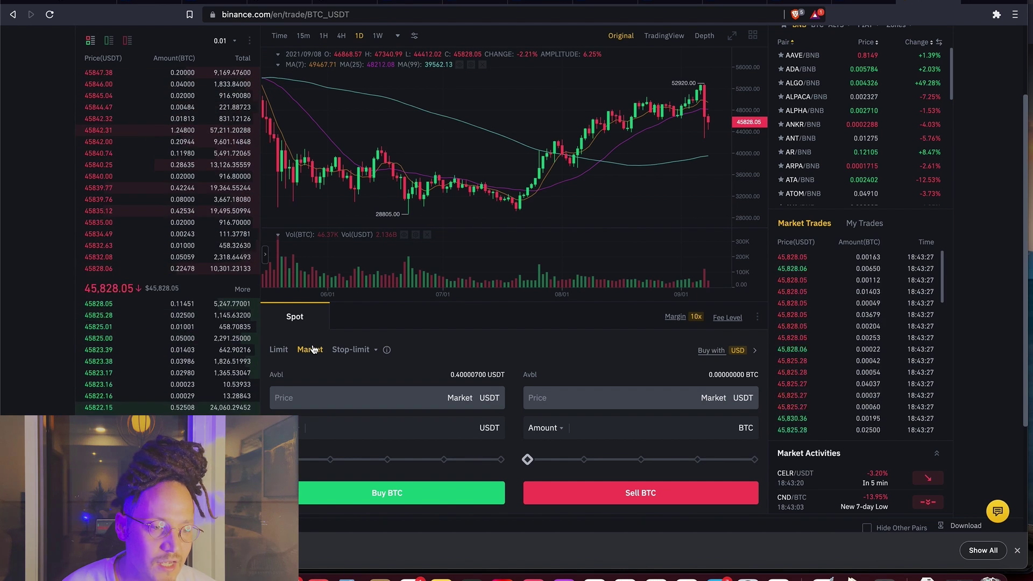
scroll(531, 256, "up", 5)
scroll(650, 214, "down", 2)
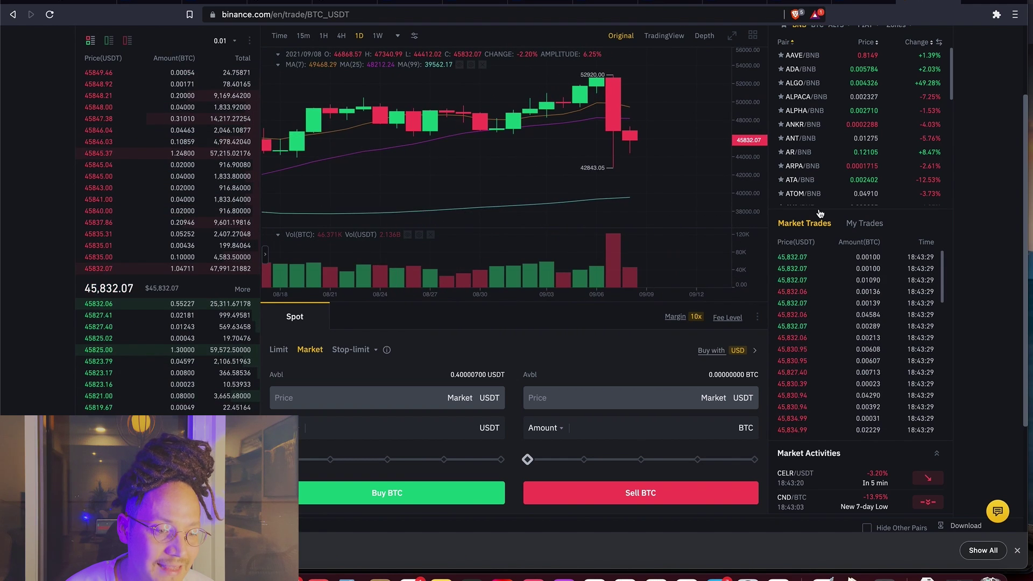
scroll(775, 80, "up", 3)
mouse_move(802, 45)
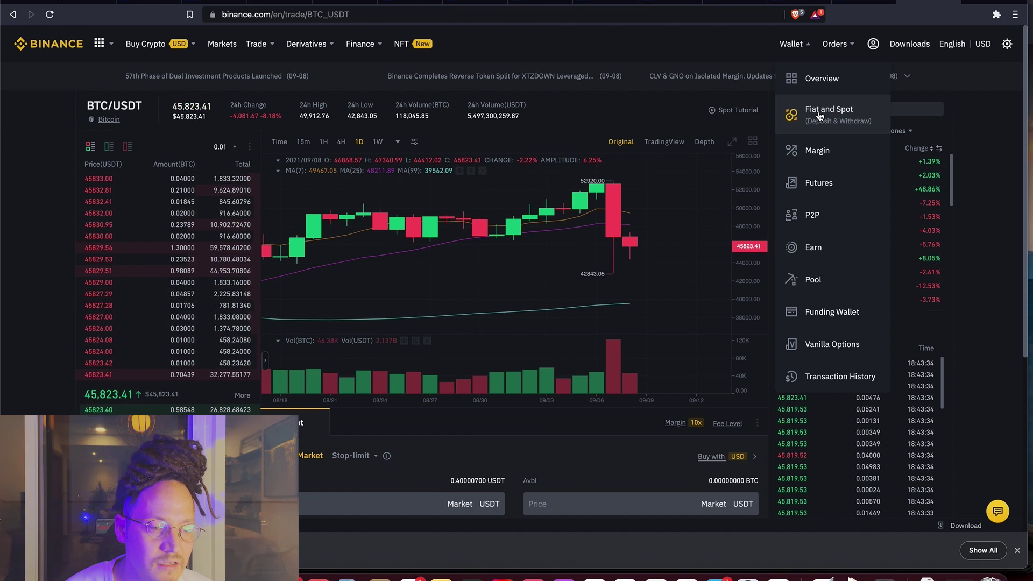
scroll(374, 253, "down", 5)
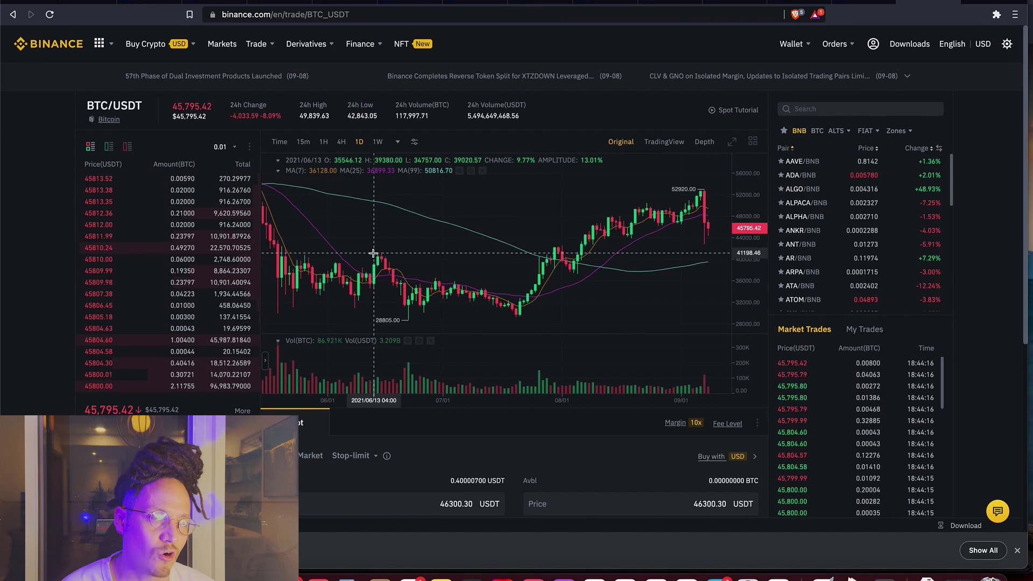